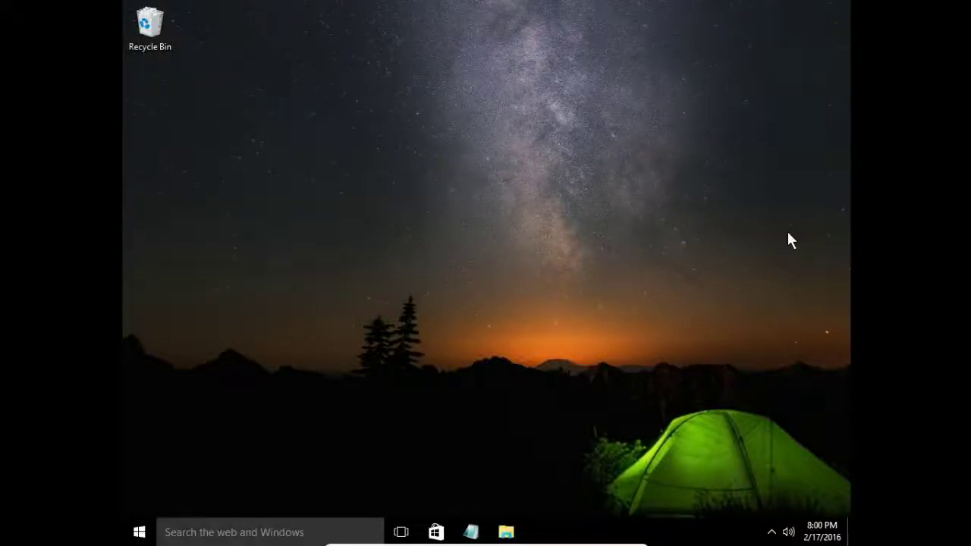
# Pin Microsoft Edge from Most used to the taskbar and Start tiles, then launch it
pyautogui.click(137, 531)
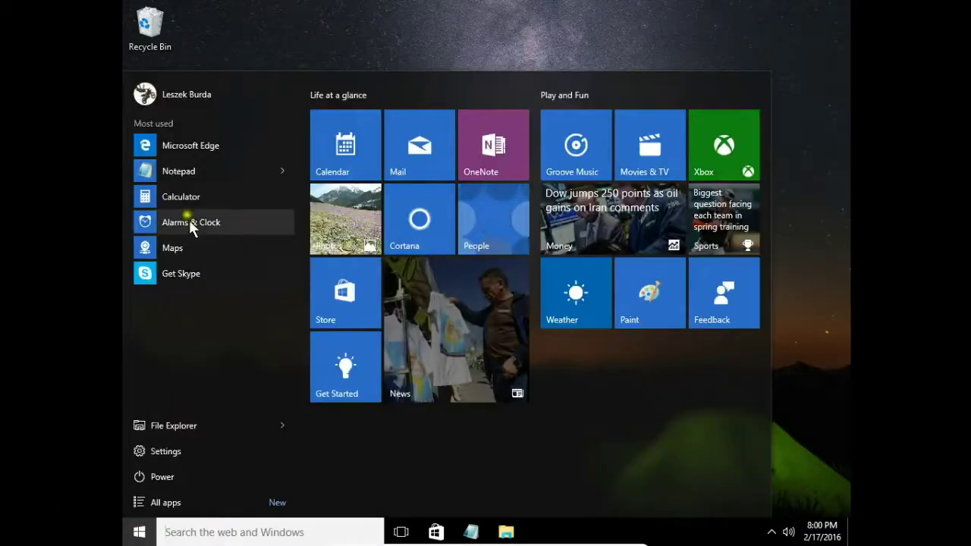
pyautogui.moveTo(189, 151); pyautogui.dragTo(581, 533)
pyautogui.moveTo(182, 150); pyautogui.dragTo(584, 351)
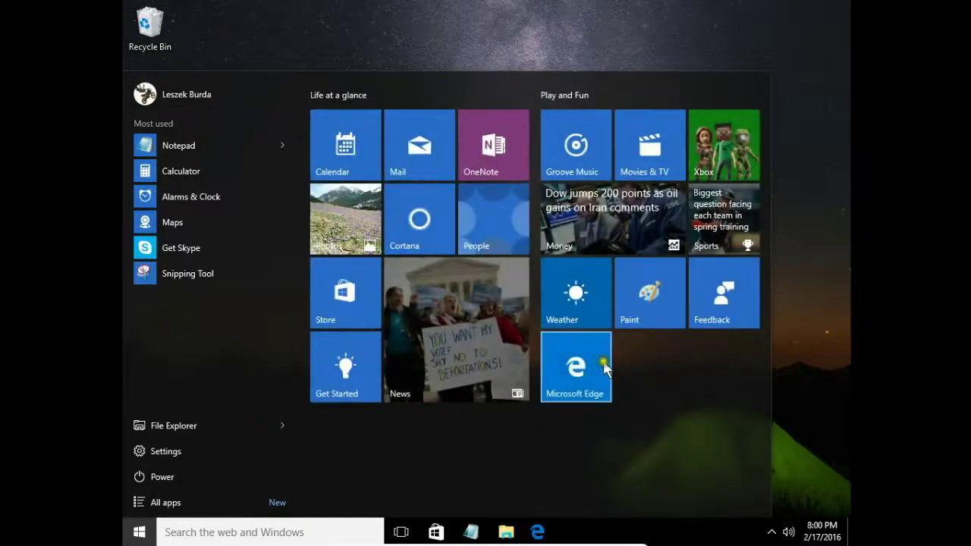
pyautogui.click(577, 390)
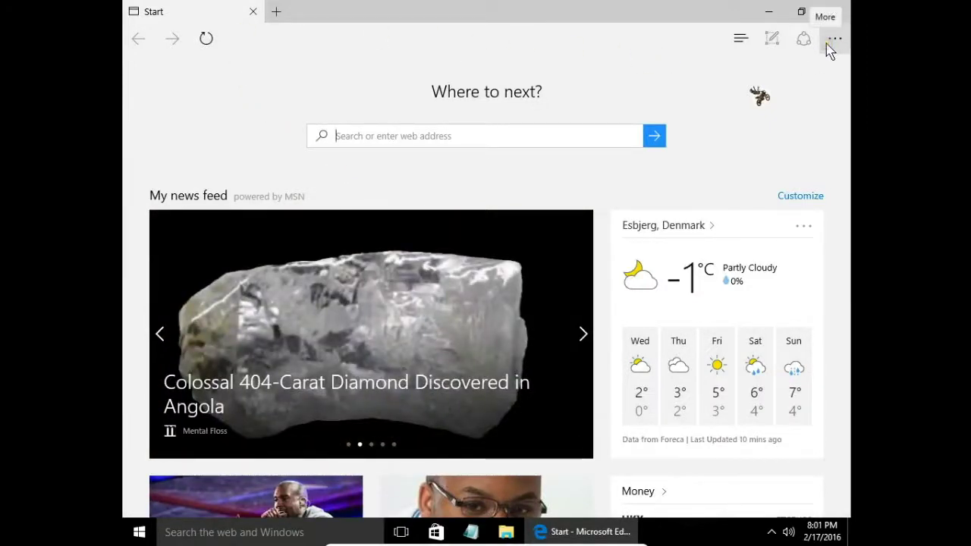
# Switch 'Show the home button' on in Edge's advanced settings, keeping about:start as home
pyautogui.click(831, 44)
pyautogui.click(636, 409)
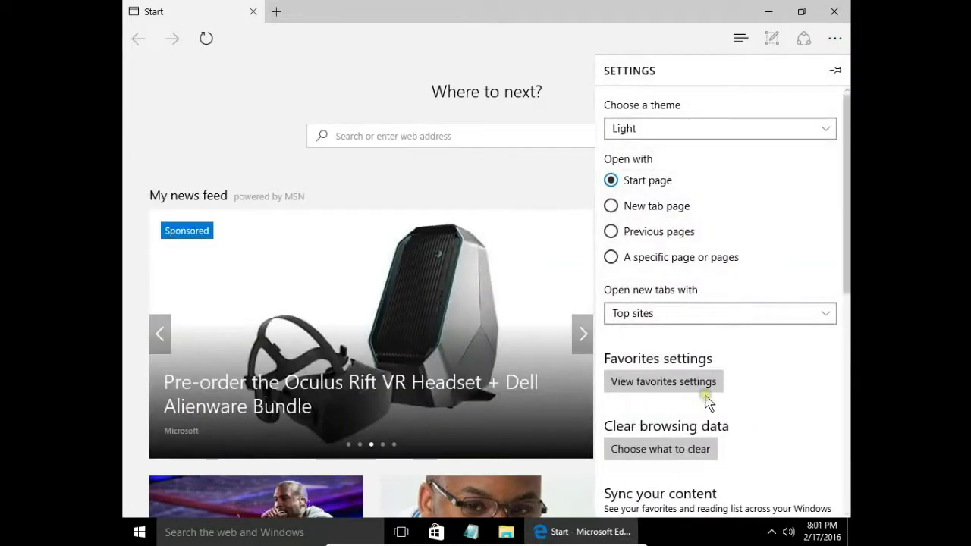
pyautogui.scroll(-5, 706, 400)
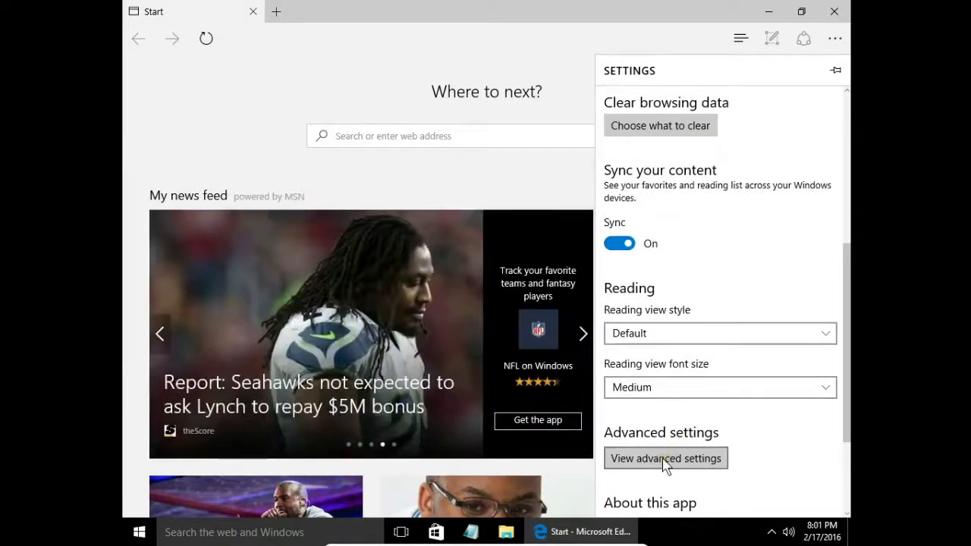
pyautogui.click(662, 461)
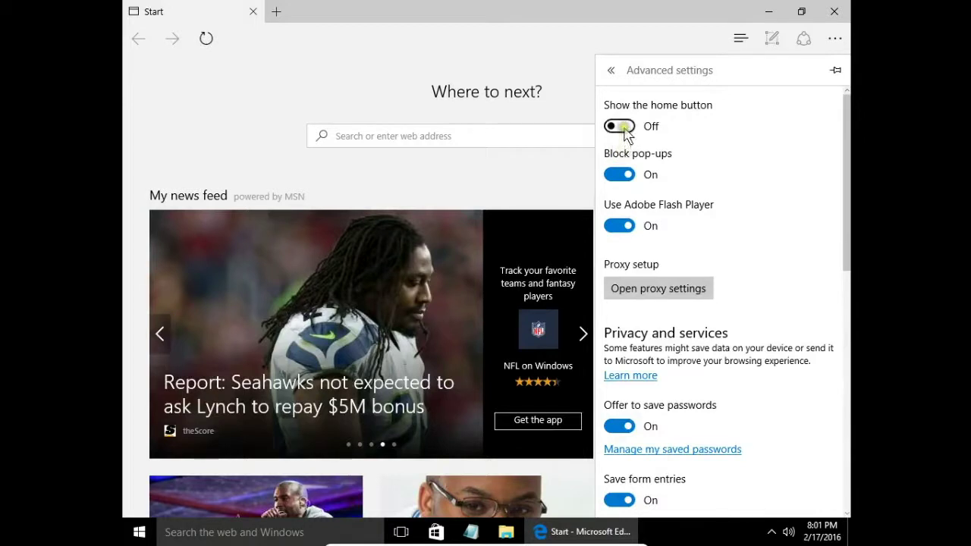
pyautogui.click(622, 127)
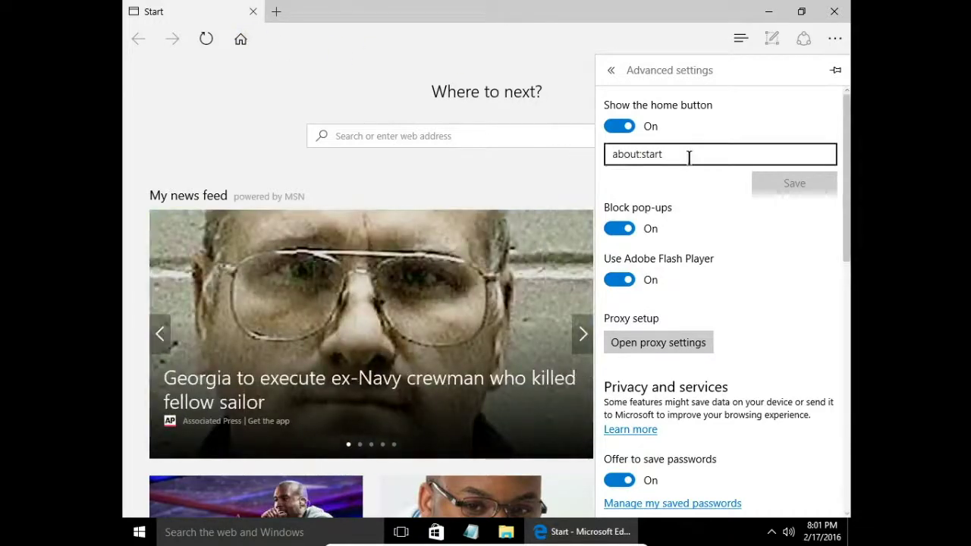
pyautogui.click(393, 68)
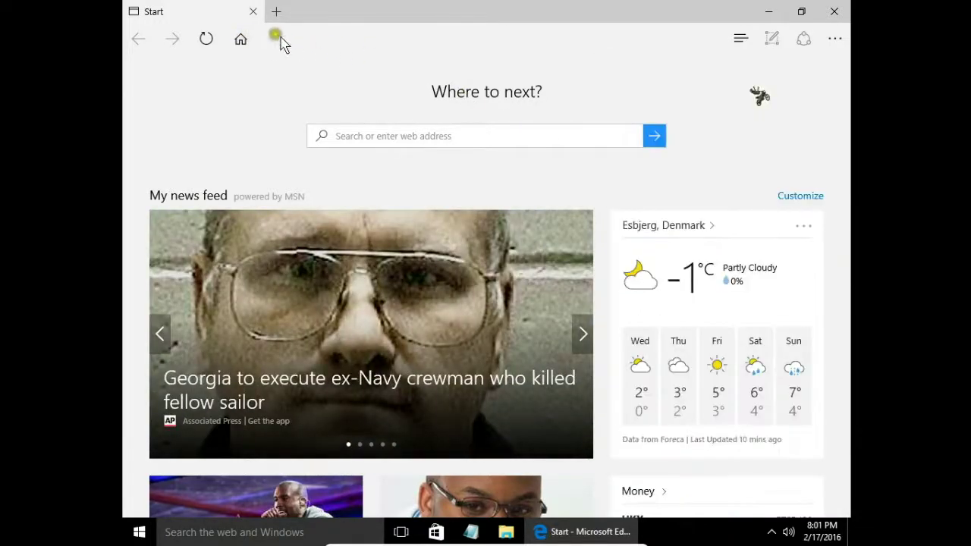
# Load the current home page in a new tab and bring up Edge's advanced settings
pyautogui.click(276, 11)
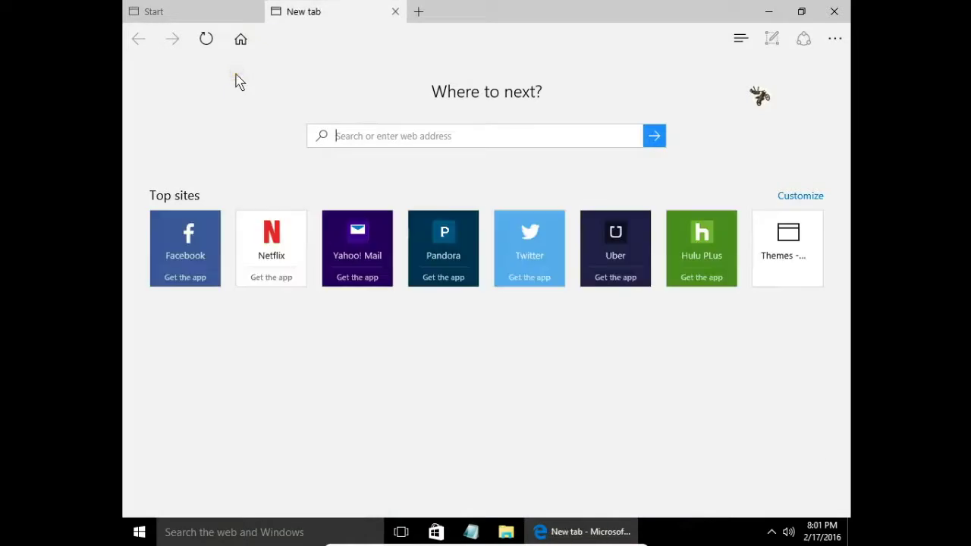
pyautogui.click(240, 39)
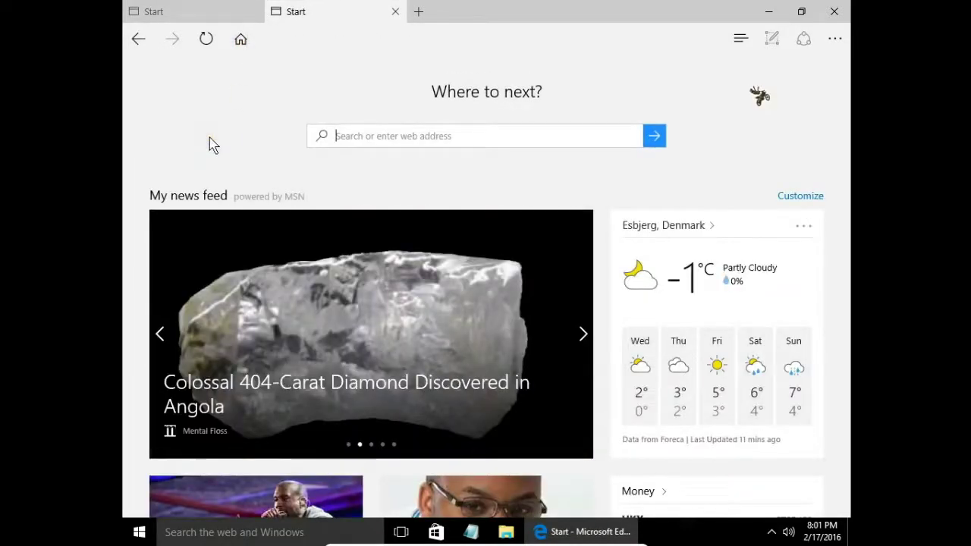
pyautogui.click(828, 39)
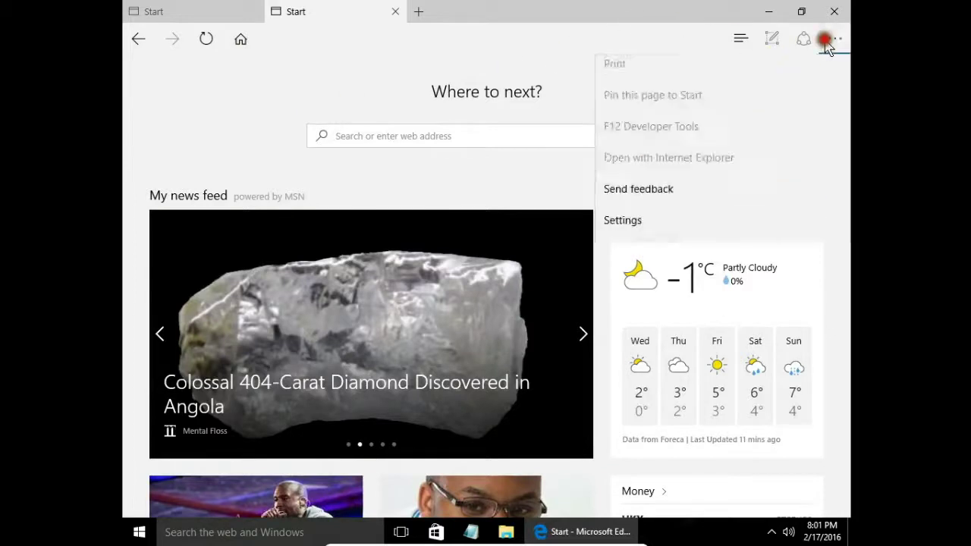
pyautogui.click(623, 408)
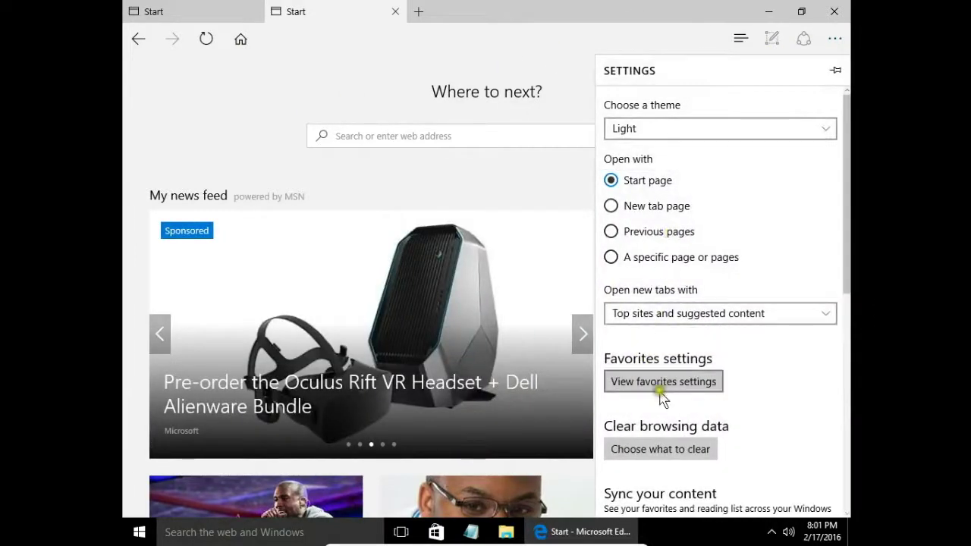
pyautogui.scroll(-3, 662, 403)
pyautogui.scroll(-3, 672, 300)
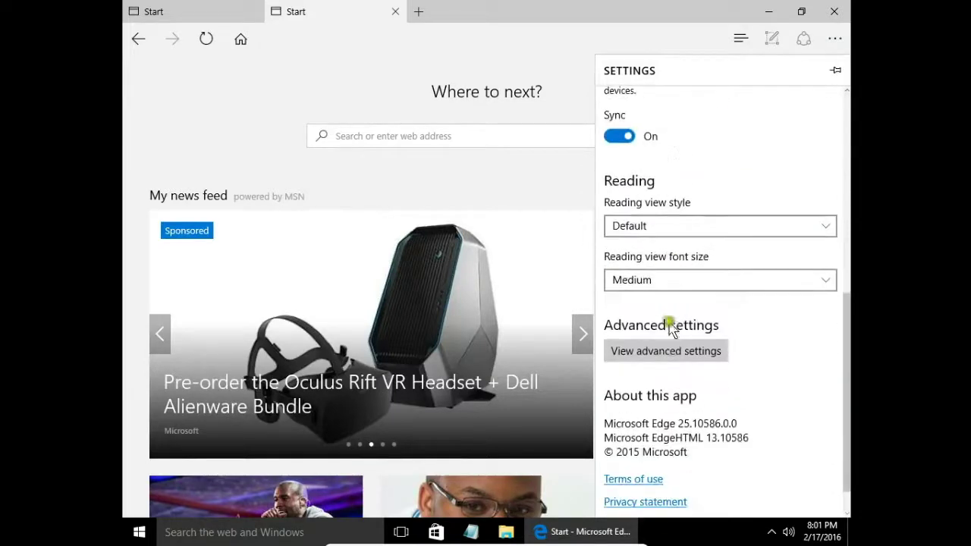
pyautogui.click(654, 356)
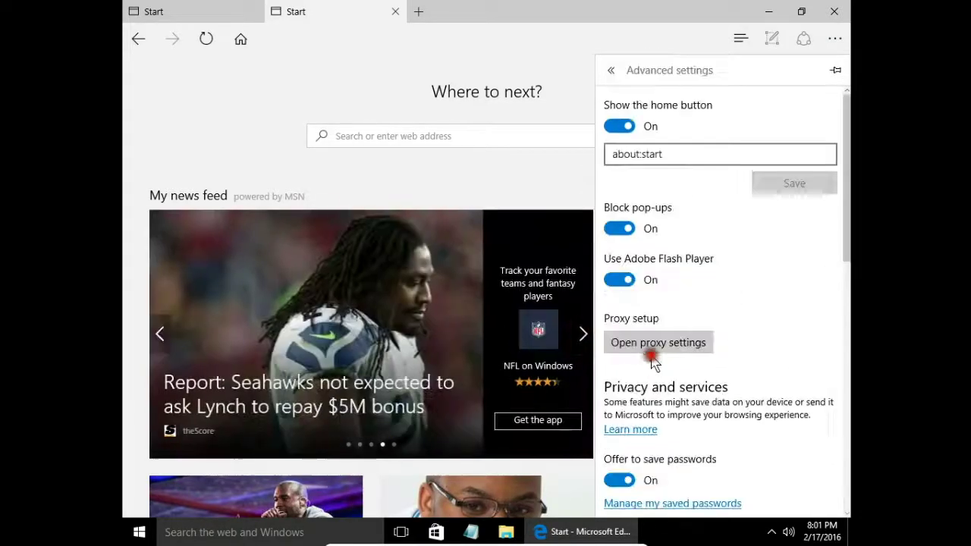
pyautogui.click(683, 156)
pyautogui.moveTo(681, 157); pyautogui.dragTo(600, 155)
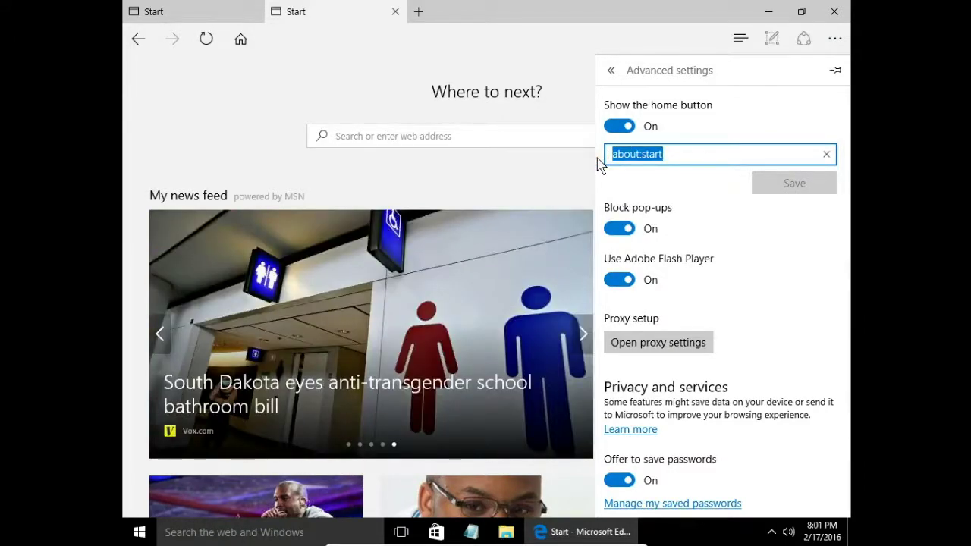
pyautogui.write('google.com')
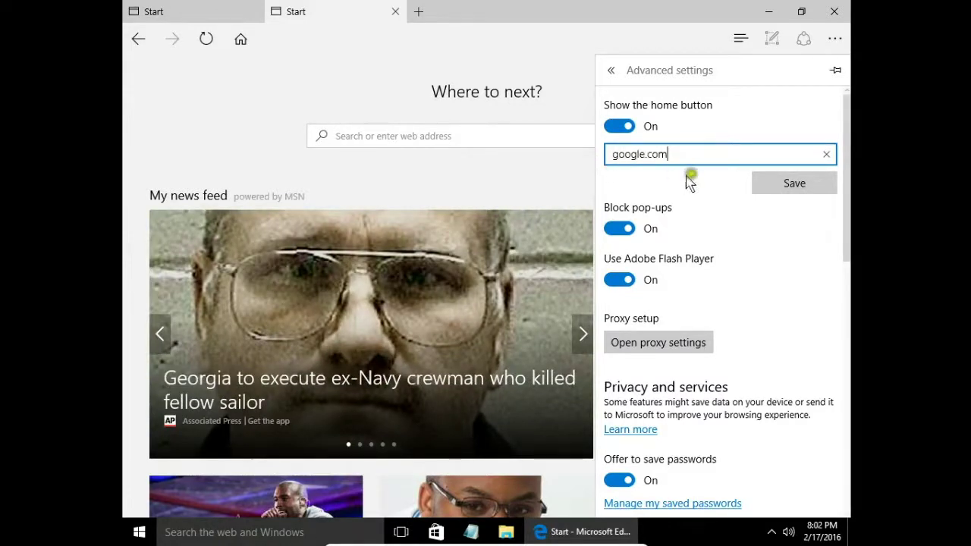
pyautogui.click(789, 181)
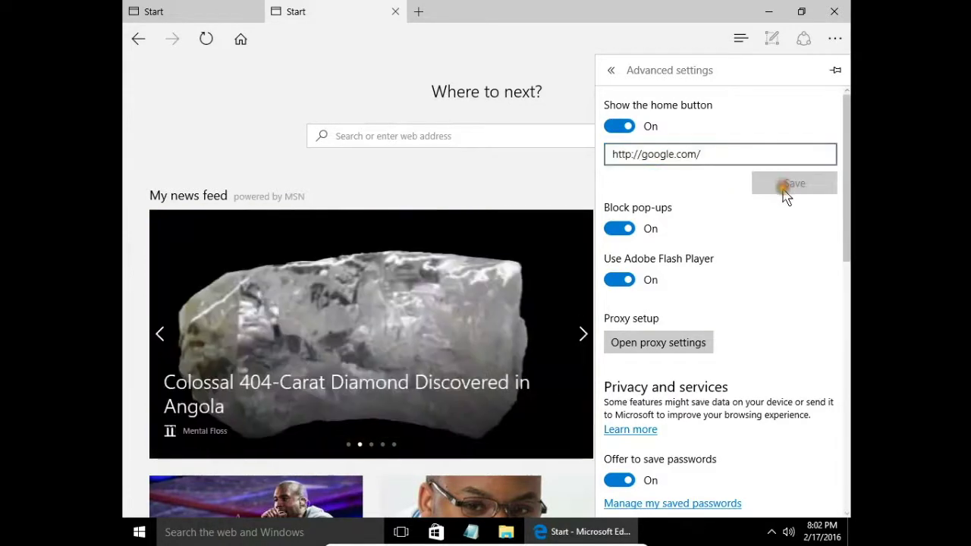
pyautogui.click(435, 11)
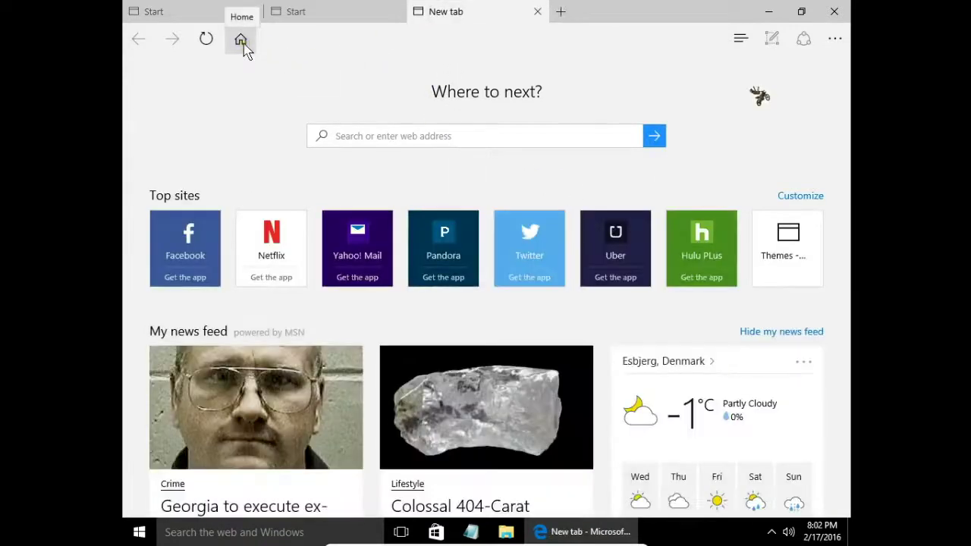
# Load Google from the Home button and switch the google.dk page to English
pyautogui.click(240, 38)
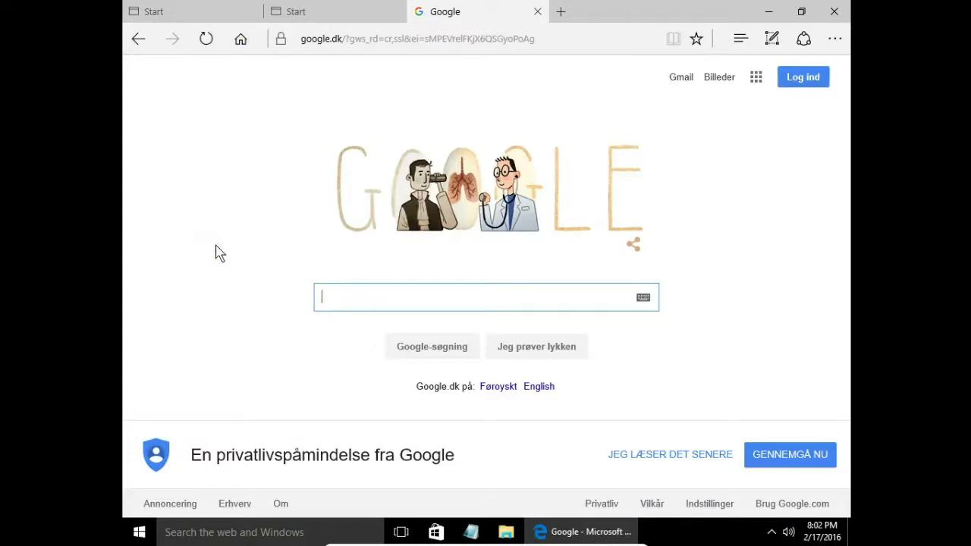
pyautogui.click(545, 387)
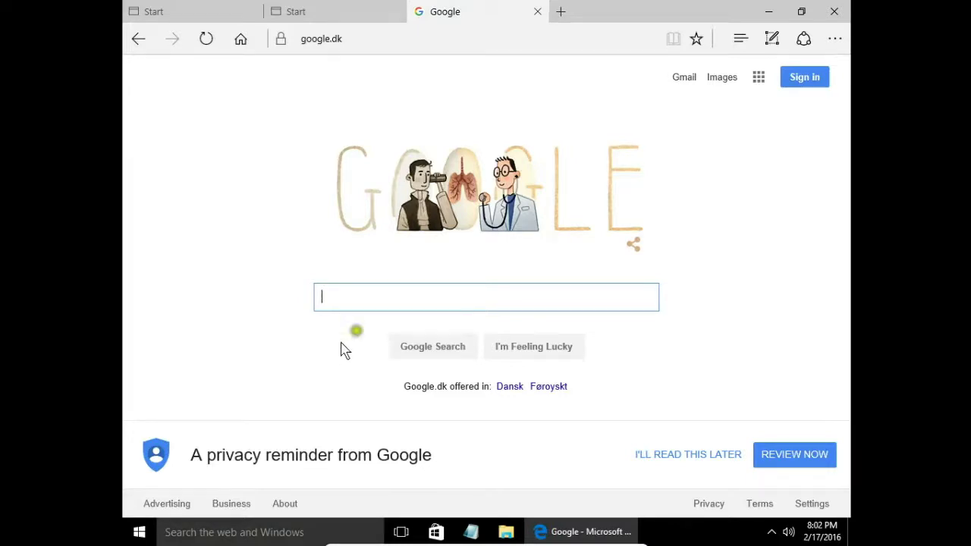
# Turn 'Show the favorites bar' on in Edge's favorites settings and close the pane
pyautogui.click(833, 42)
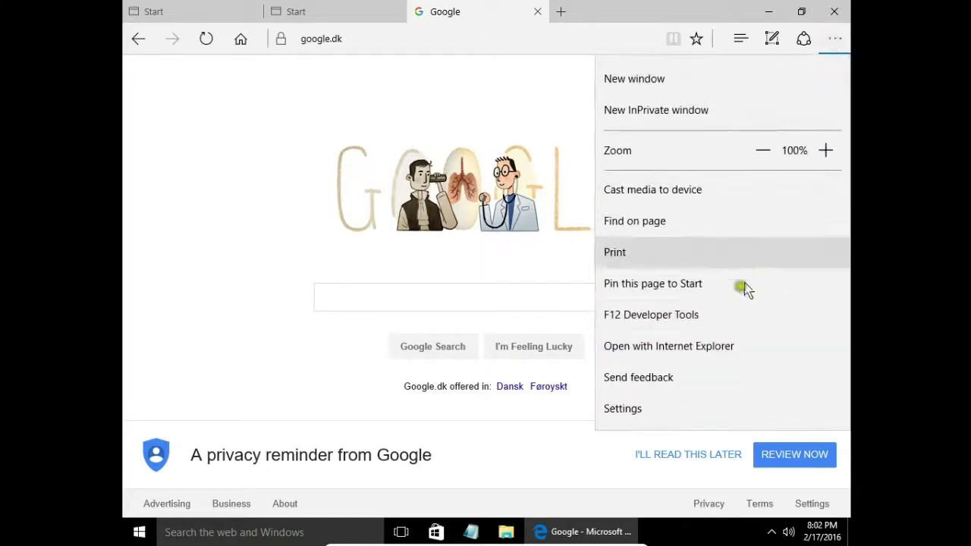
pyautogui.click(636, 409)
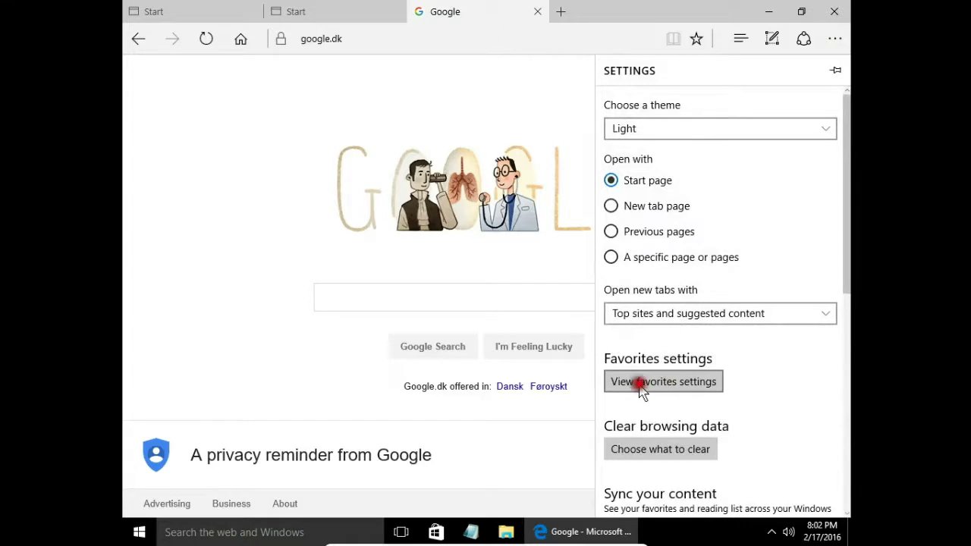
pyautogui.click(640, 385)
pyautogui.click(629, 134)
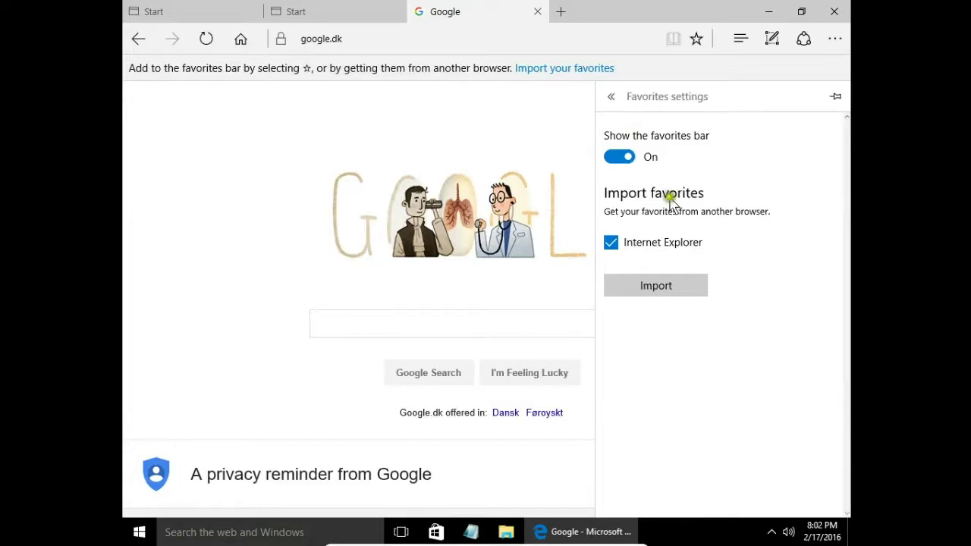
pyautogui.click(494, 124)
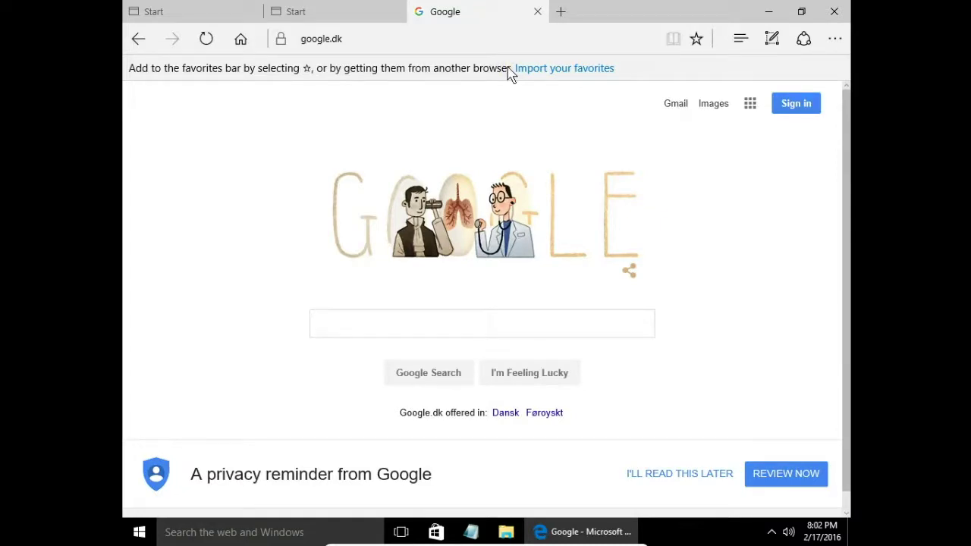
# Save Google to the Favorites Bar, then open it from the bar in the first tab
pyautogui.click(697, 39)
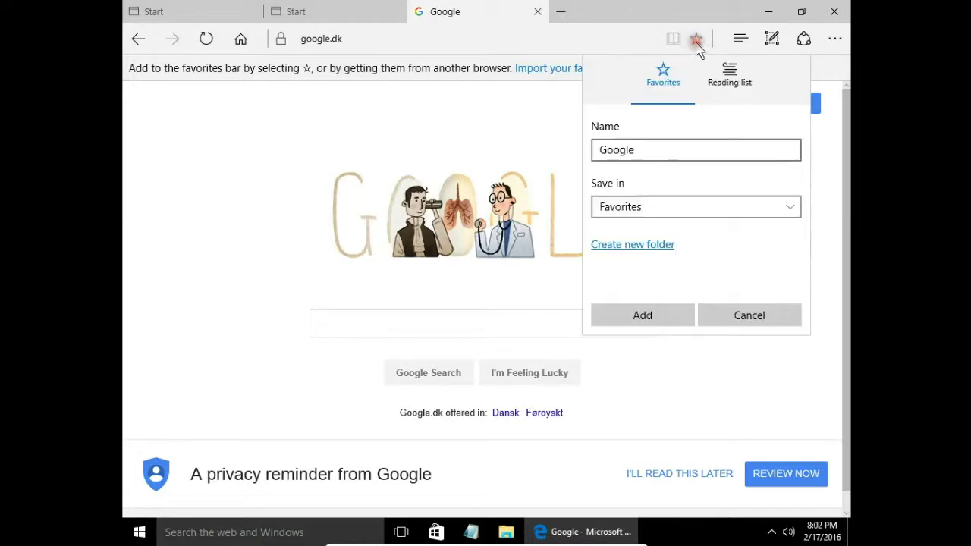
pyautogui.click(639, 206)
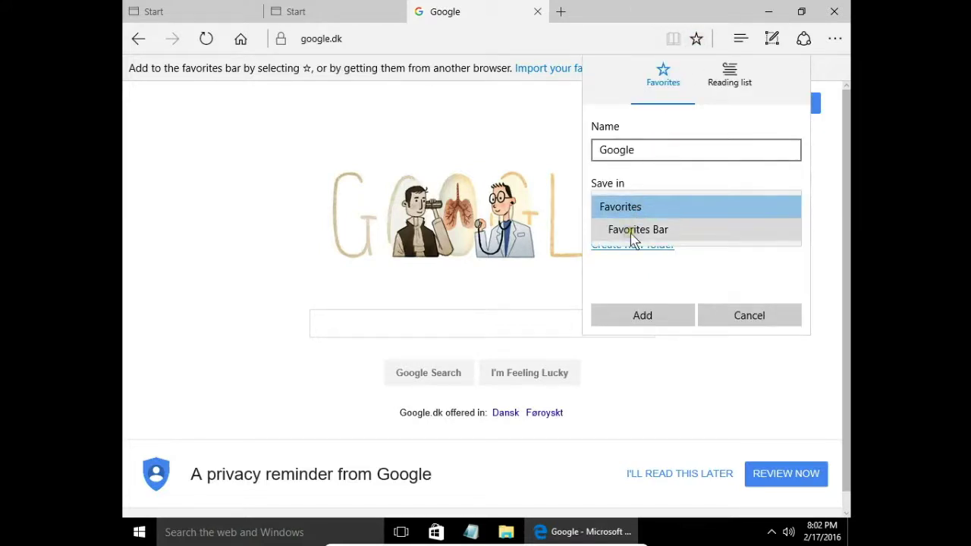
pyautogui.click(630, 232)
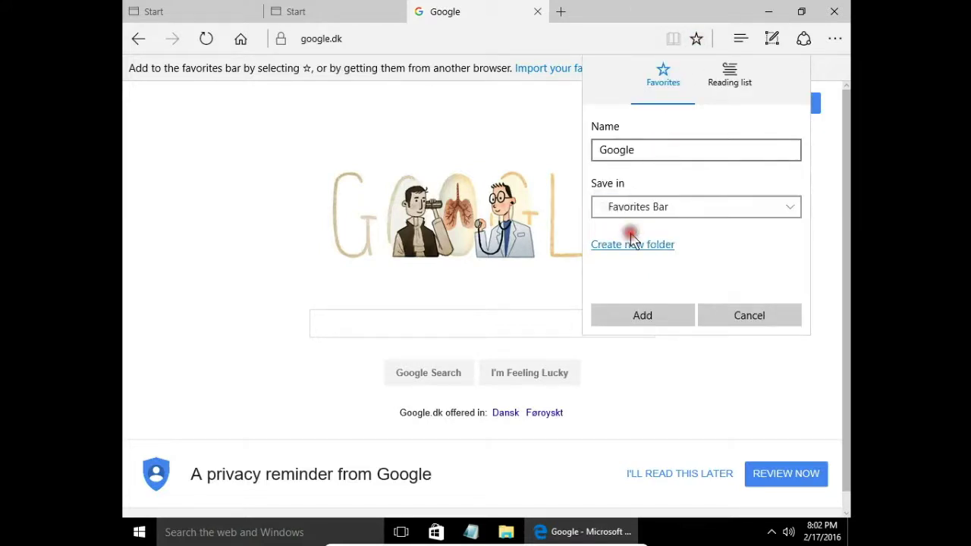
pyautogui.click(635, 315)
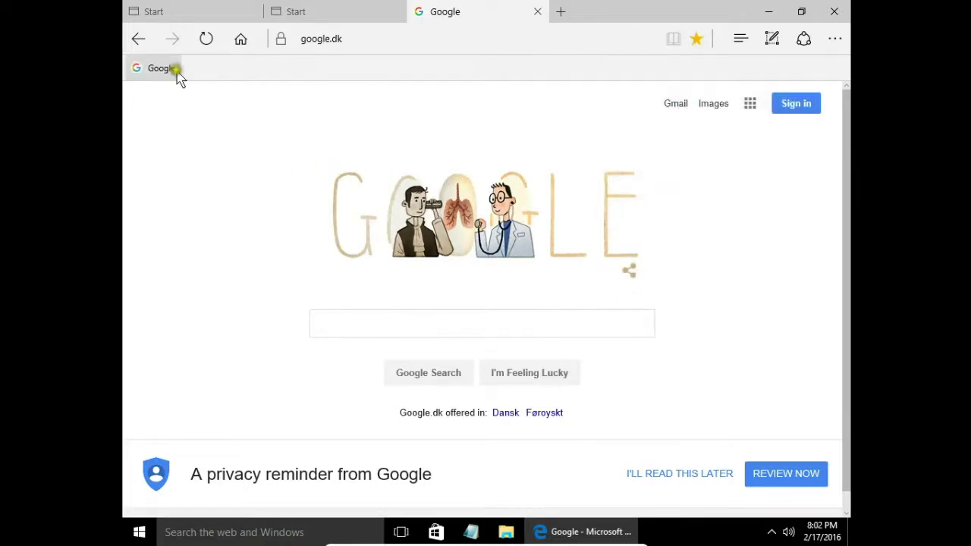
pyautogui.click(192, 12)
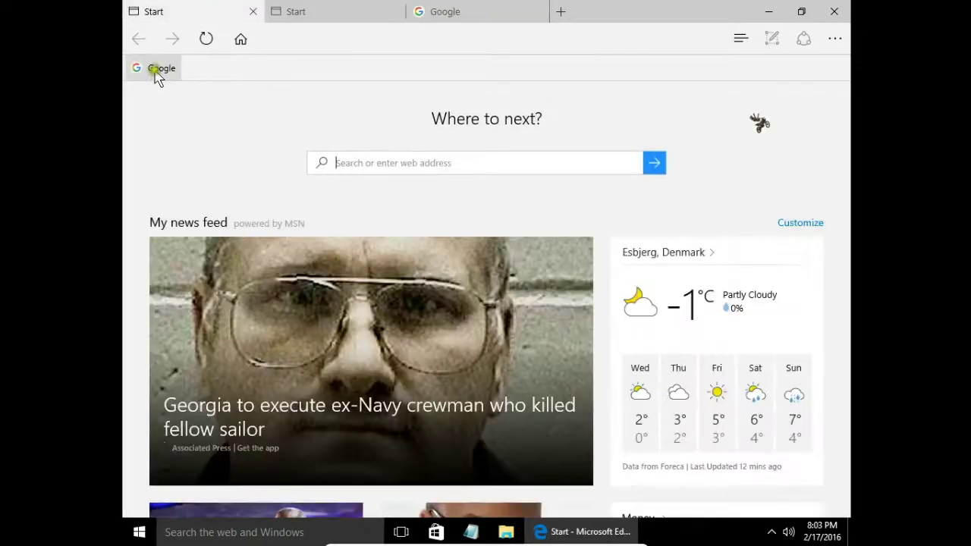
pyautogui.click(154, 69)
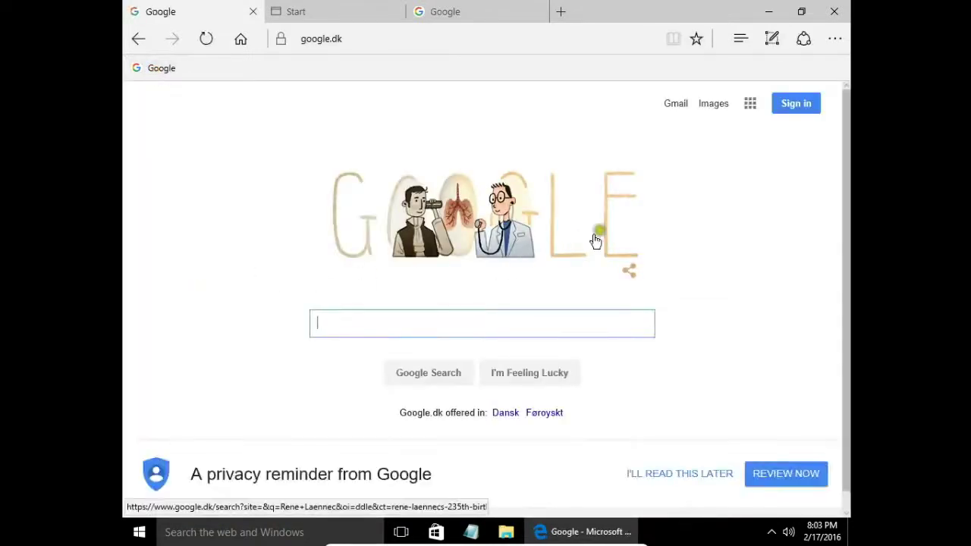
# Pick Favorites Bar as the Google favorite's save location, then close the editing pane
pyautogui.click(695, 42)
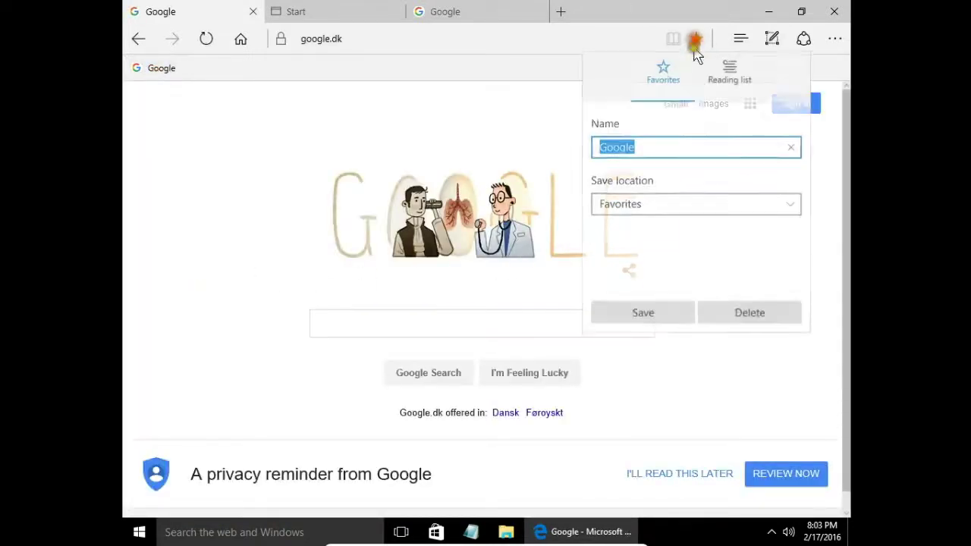
pyautogui.click(657, 208)
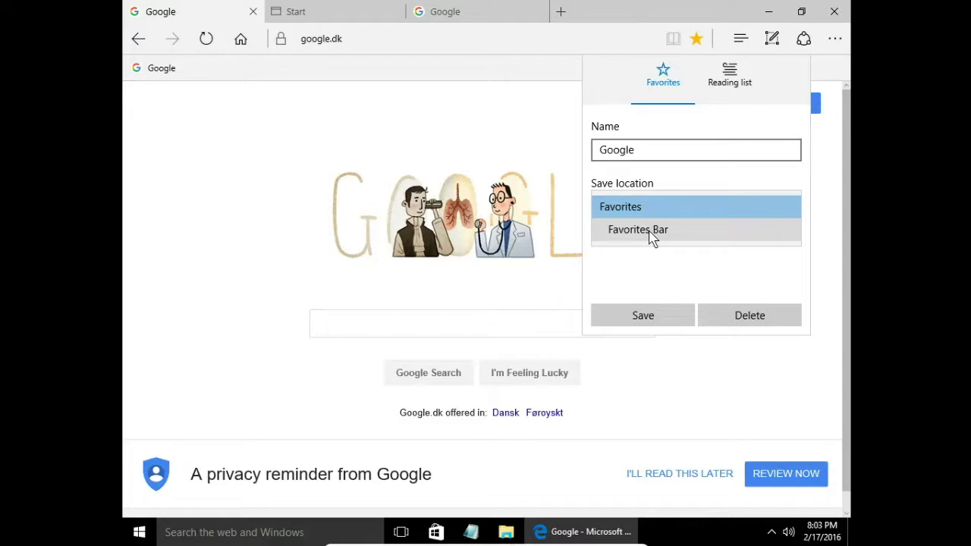
pyautogui.click(651, 230)
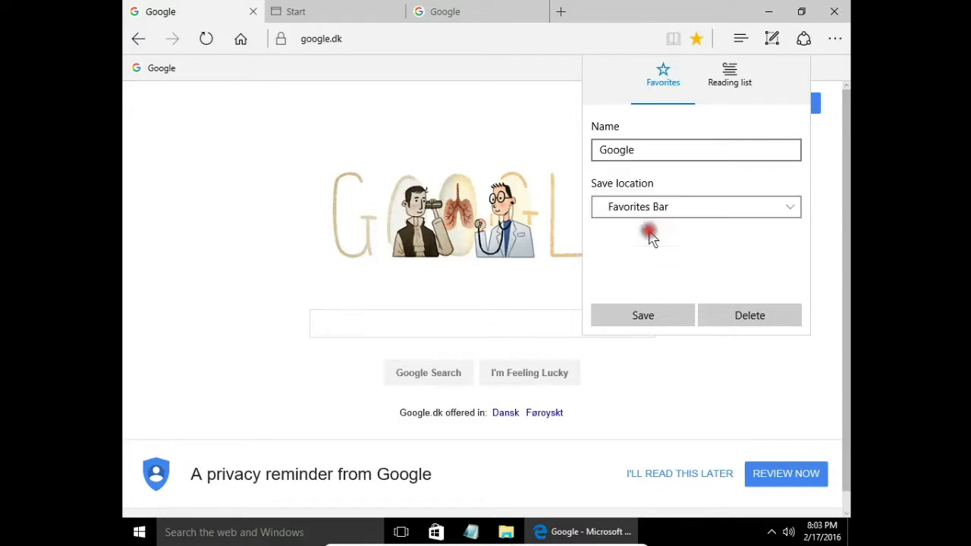
pyautogui.click(205, 105)
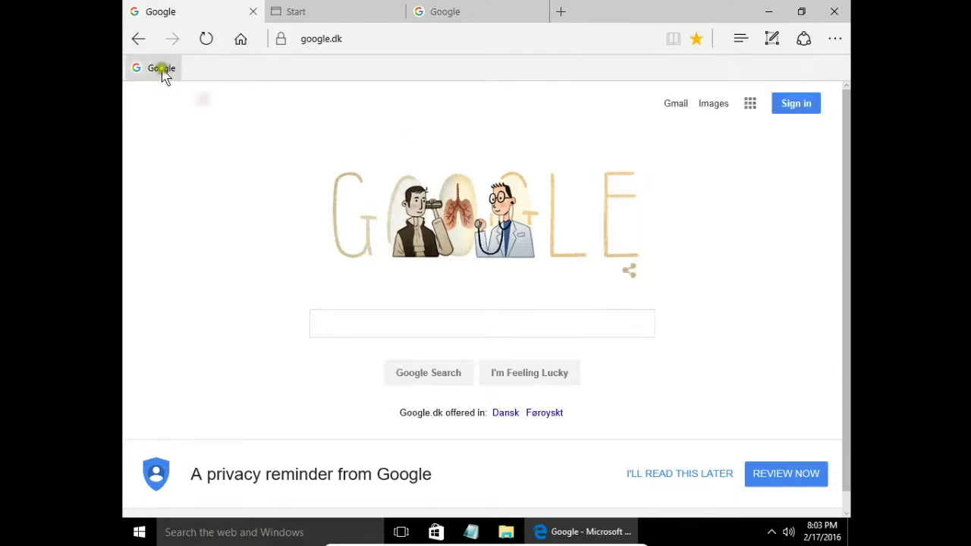
# Change the Google favorite's location to the main Favorites folder and save it
pyautogui.click(695, 39)
pyautogui.click(673, 212)
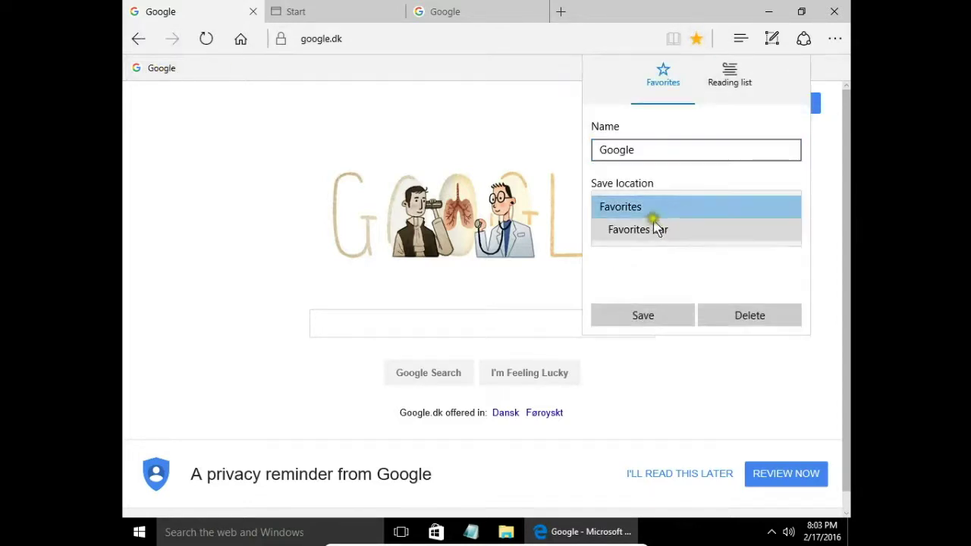
pyautogui.click(648, 211)
pyautogui.click(643, 315)
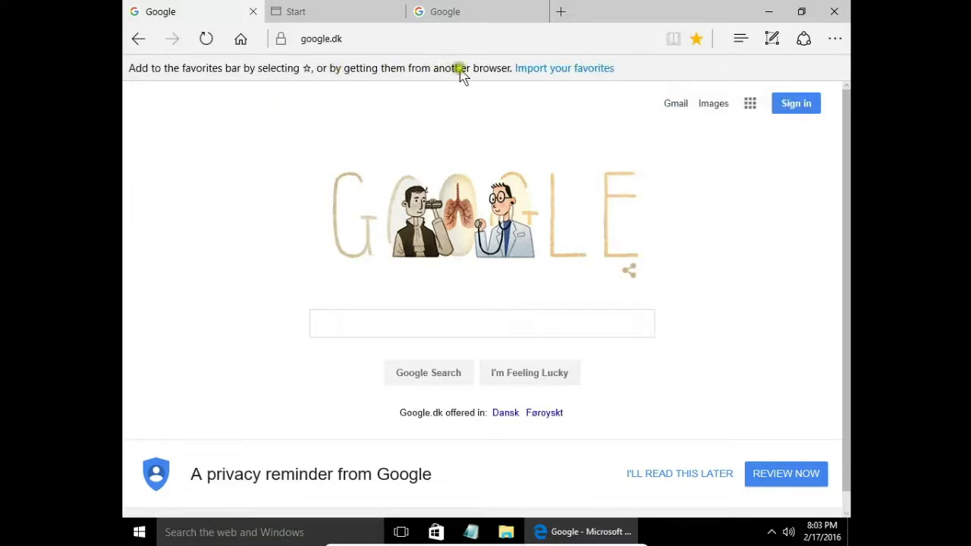
pyautogui.click(738, 42)
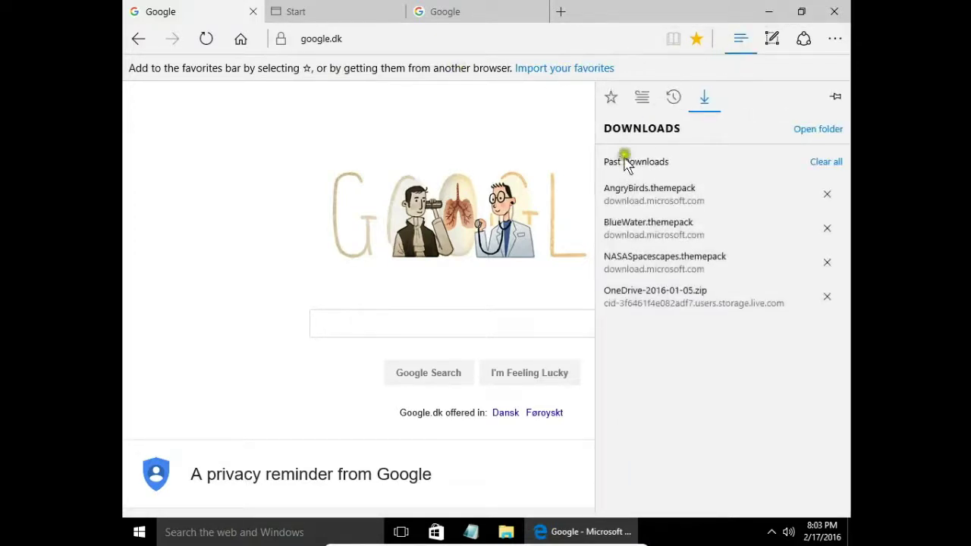
# Show the hub's Favorites list with Google (google.dk) and the 0-item Favorites Bar folder
pyautogui.click(612, 99)
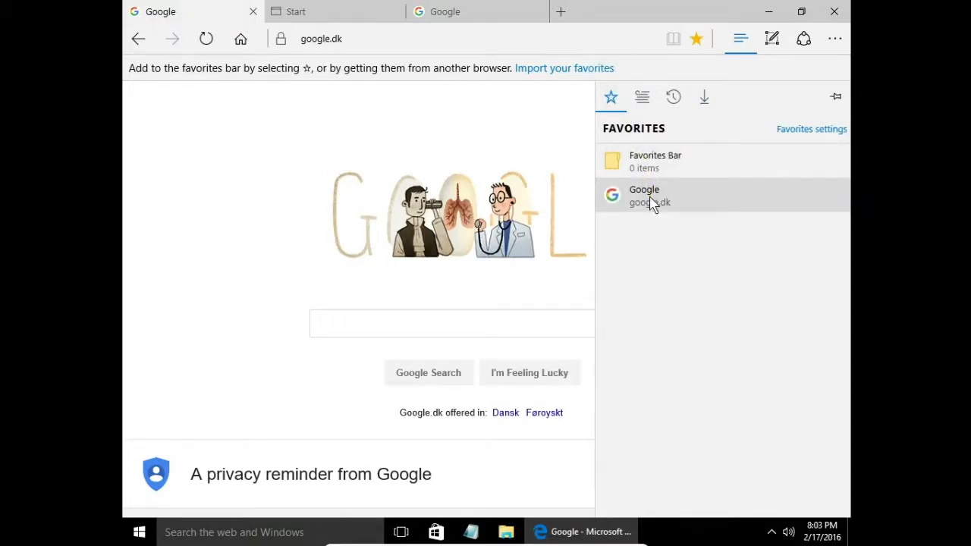
pyautogui.click(529, 139)
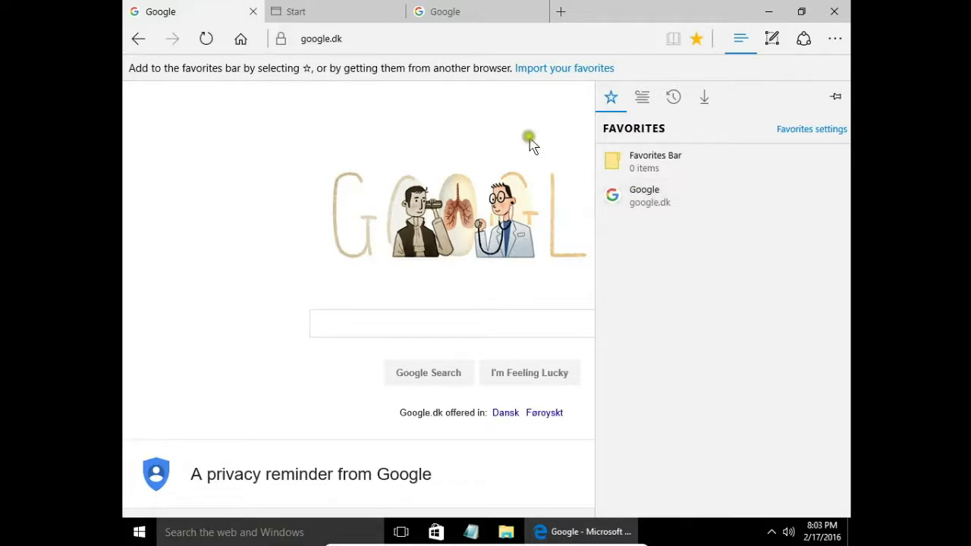